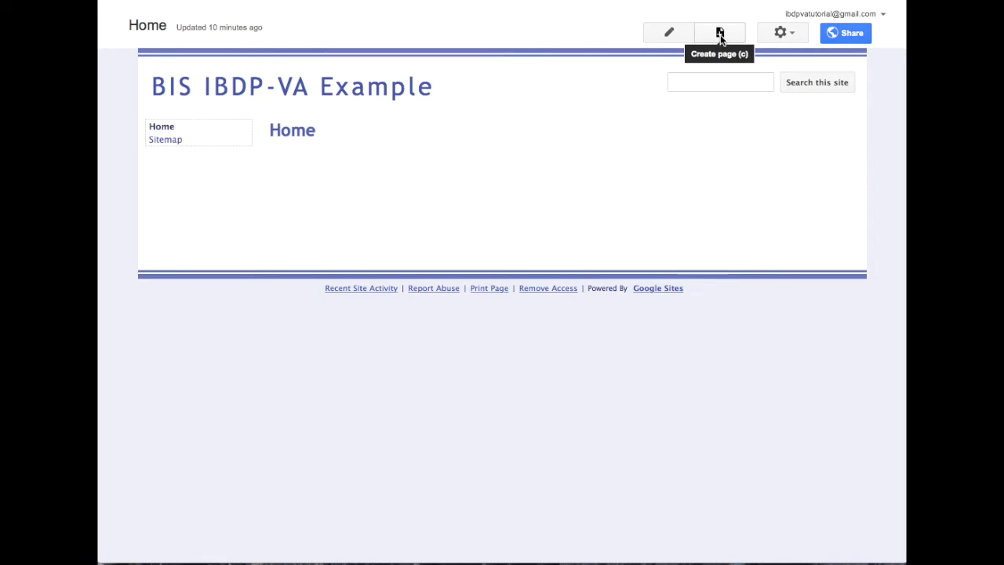
Create a new top-level page named "Assessment Template" using the Web Page template.
click(721, 39)
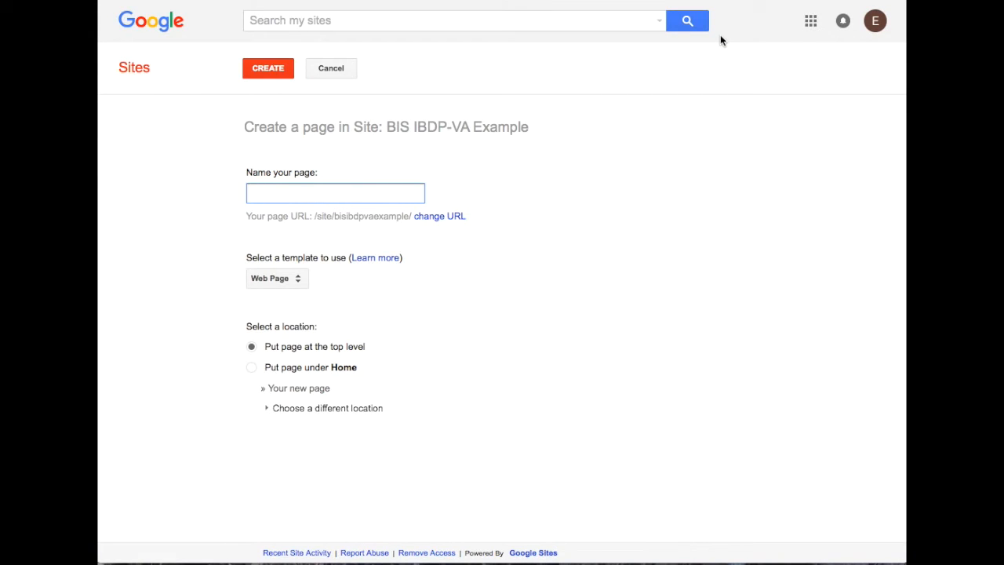
text(Assess)
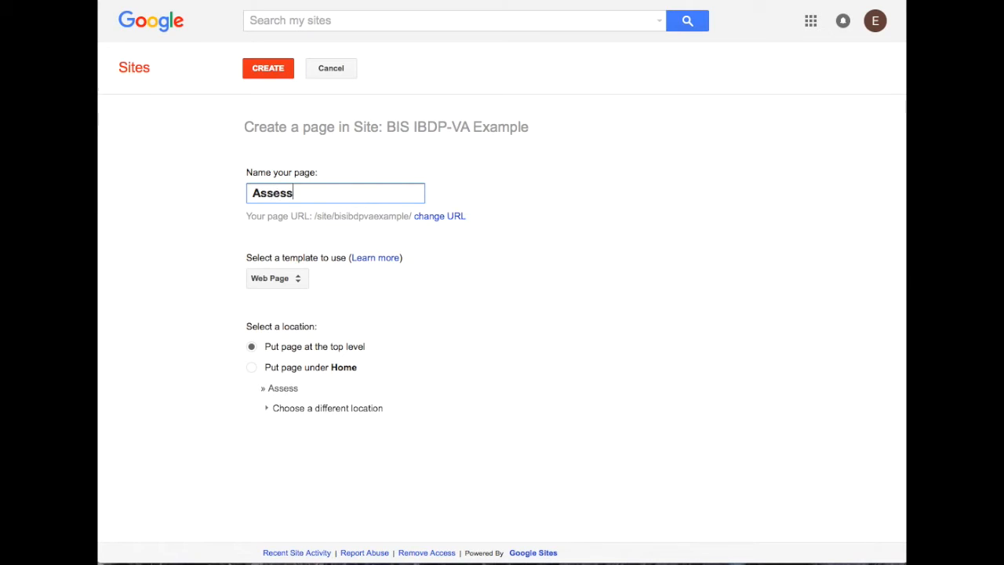
text(ment Template)
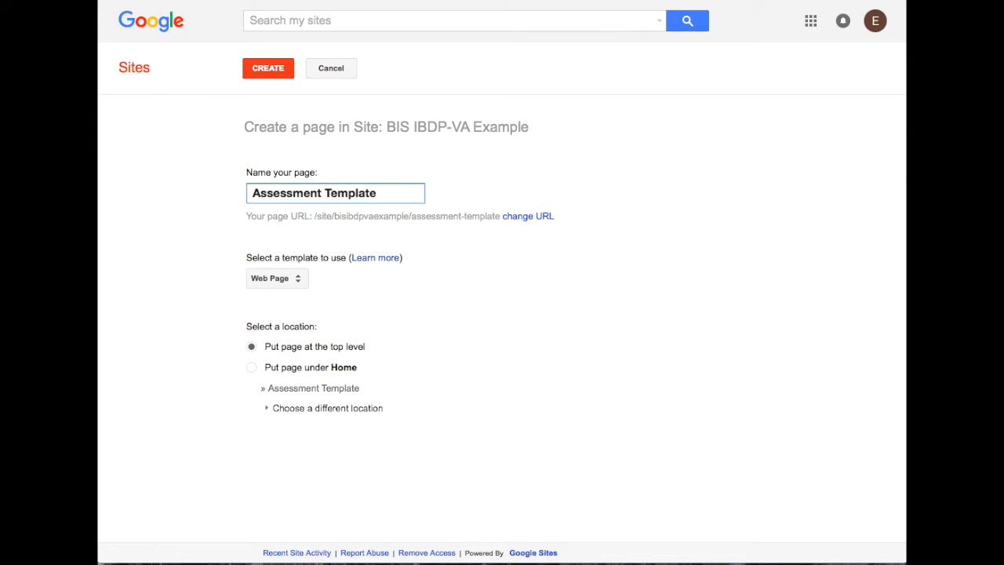
click(304, 345)
click(298, 279)
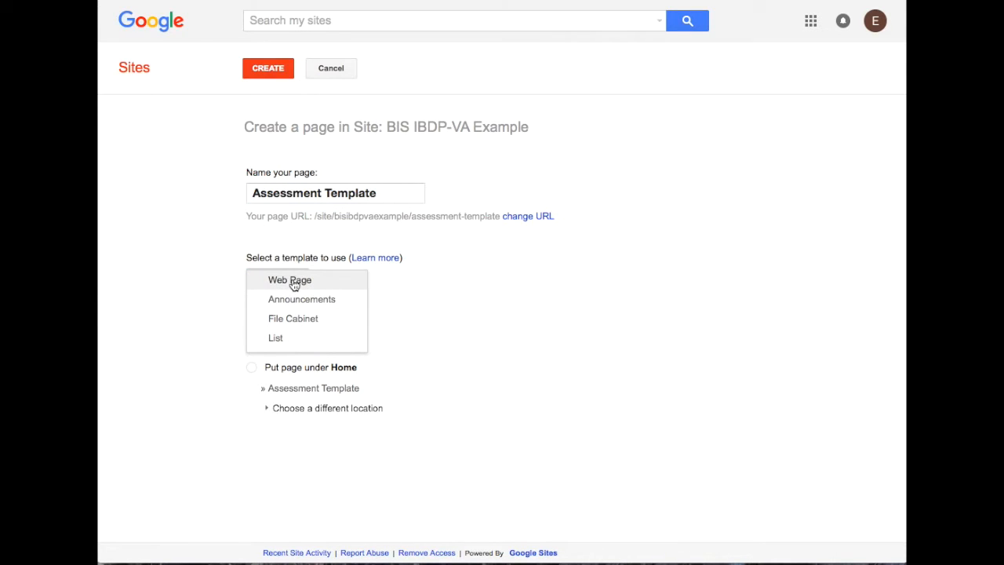
click(294, 283)
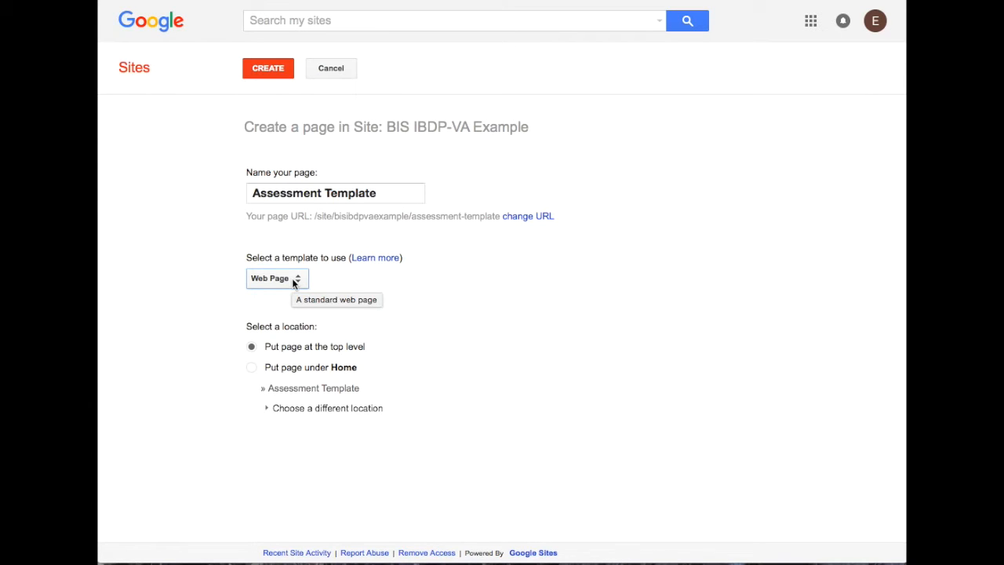
click(264, 66)
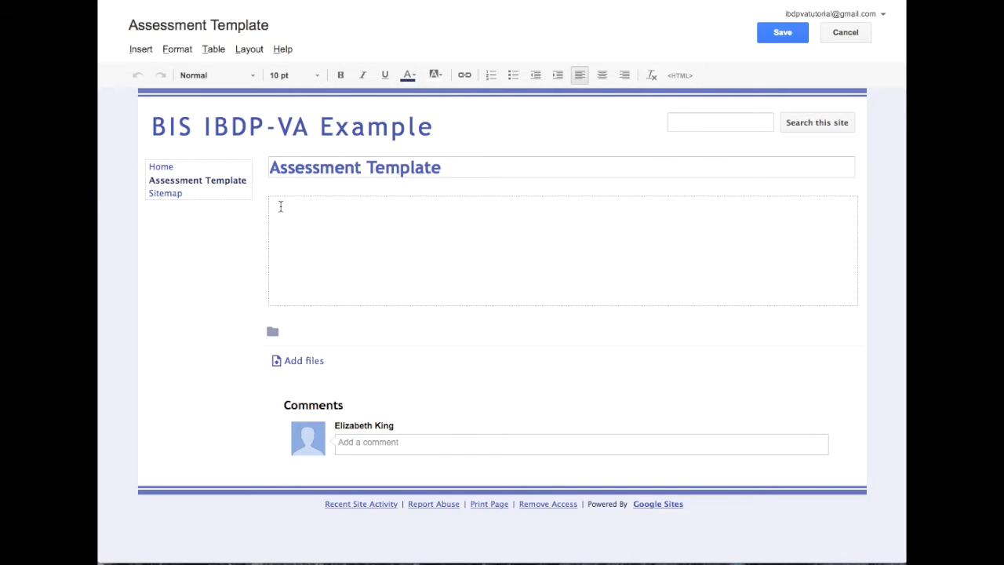
Start a text box gadget in the page body and title it "Decription".
click(143, 51)
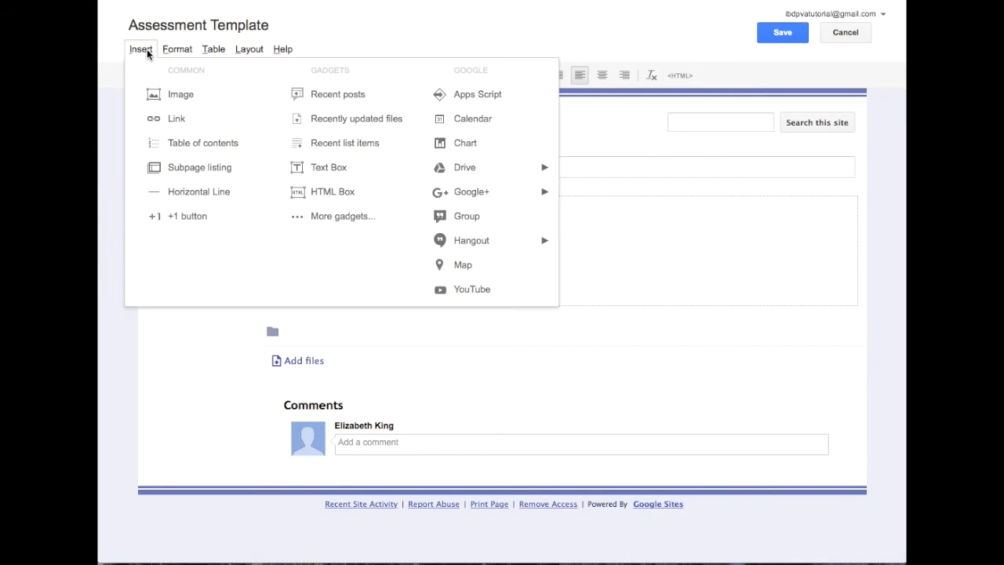
click(303, 169)
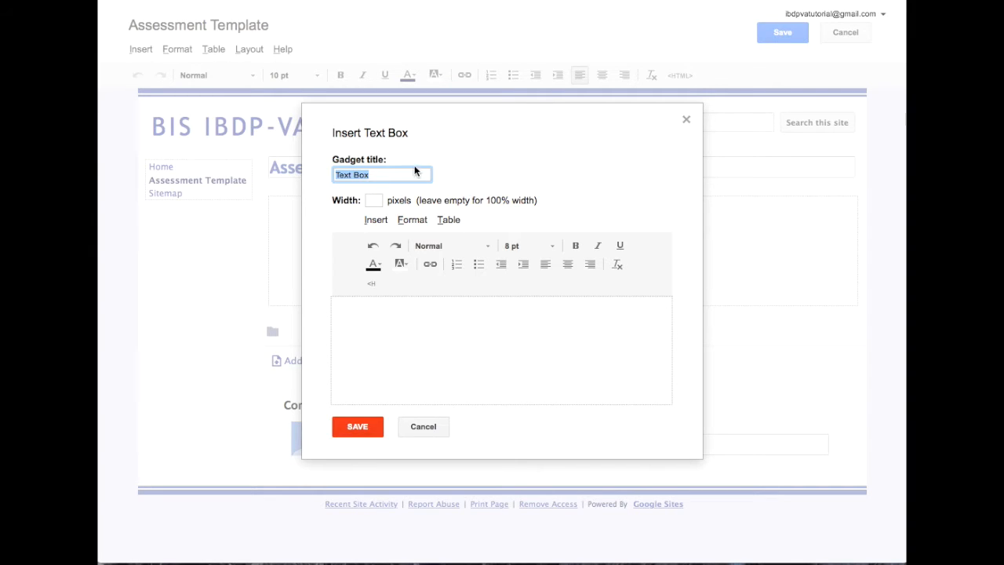
text(Decription)
Enter the lines "Title:", "Media:" and "Dimensions:" in the text box, save it, and recheck its properties.
click(394, 317)
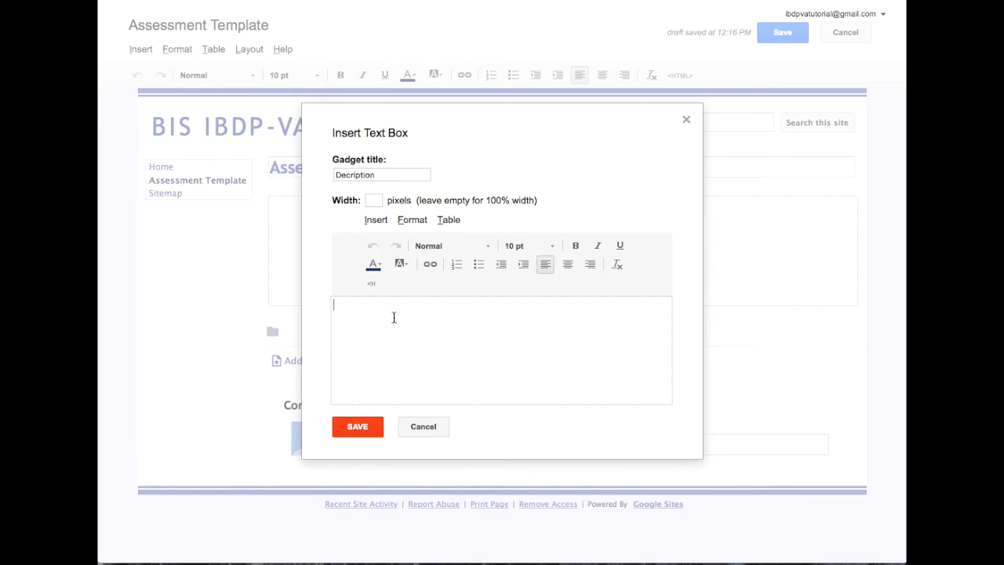
text(Title:)
key(Return)
text(Media:)
key(Return)
text(Dimension)
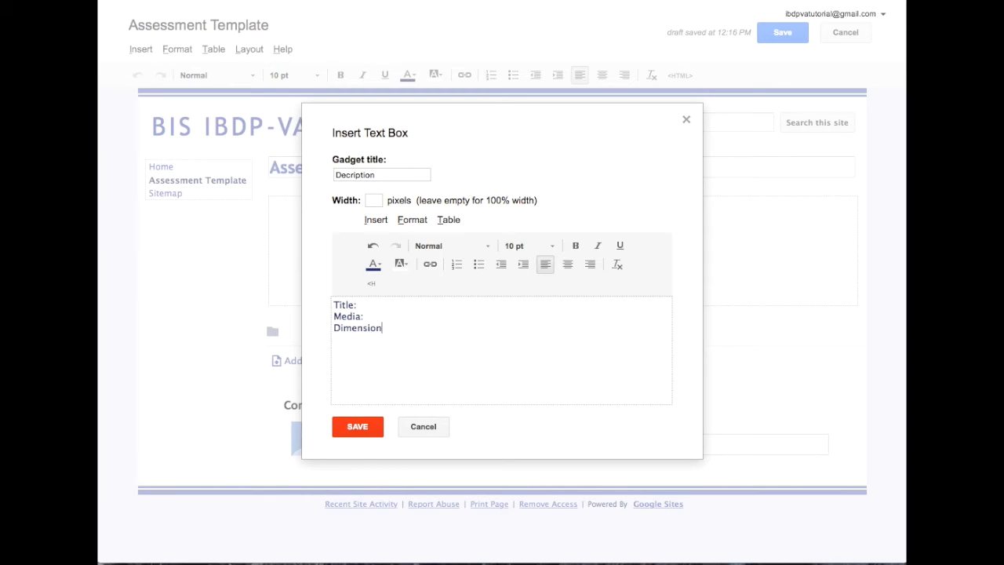
text(s:)
click(355, 428)
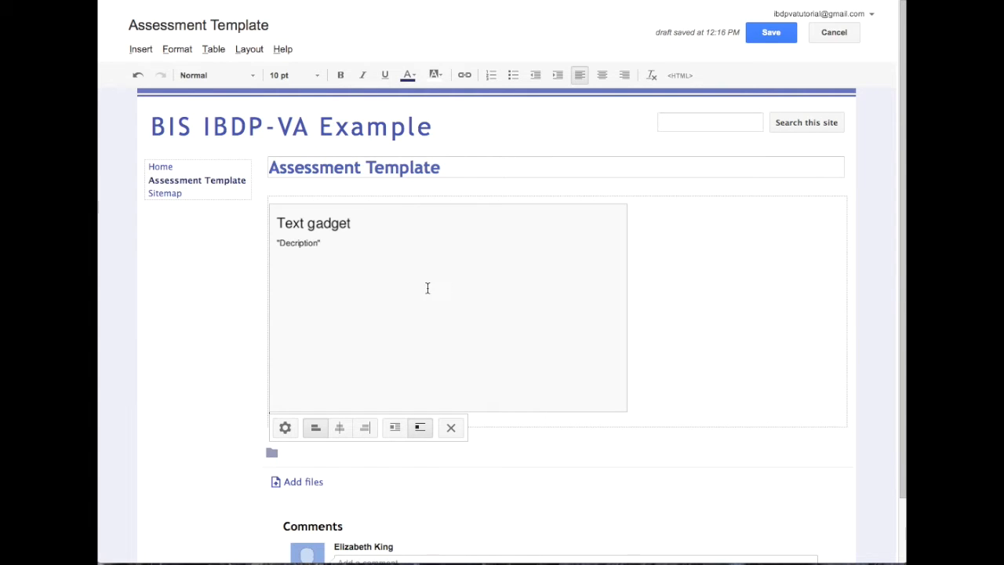
click(286, 427)
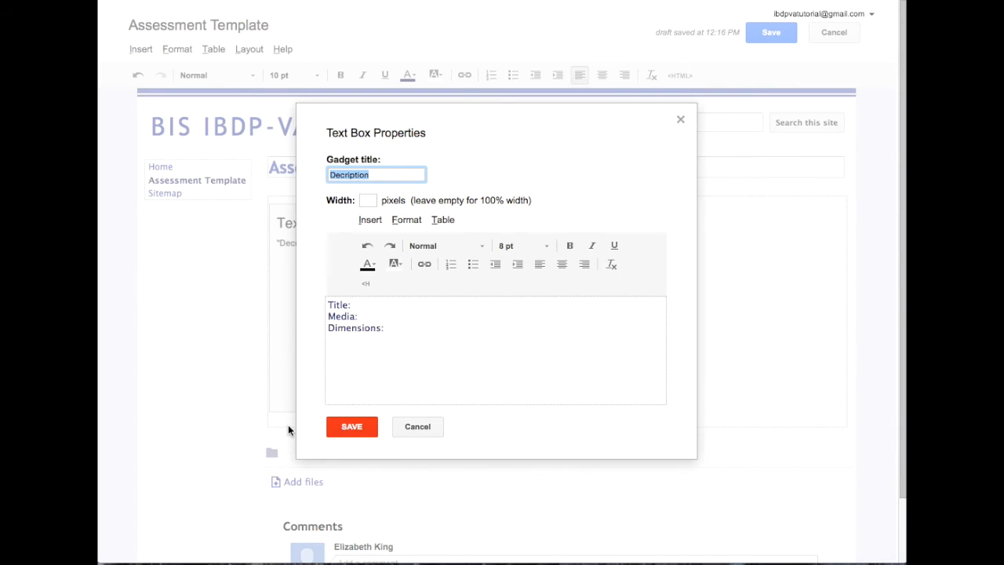
click(345, 428)
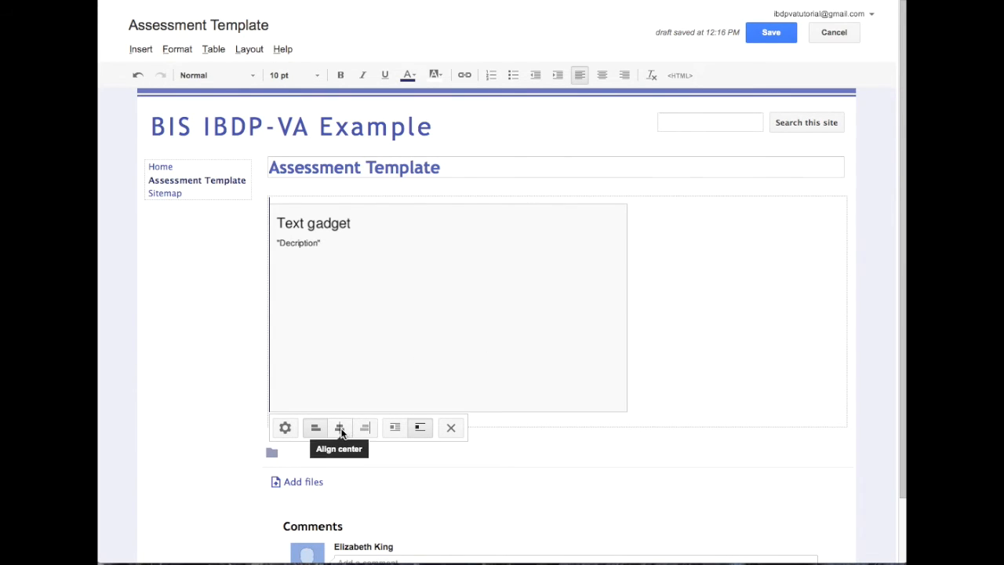
Add the line "Professional Image of the Completed Artwork" below the "Decription" text box.
click(666, 337)
key(Return)
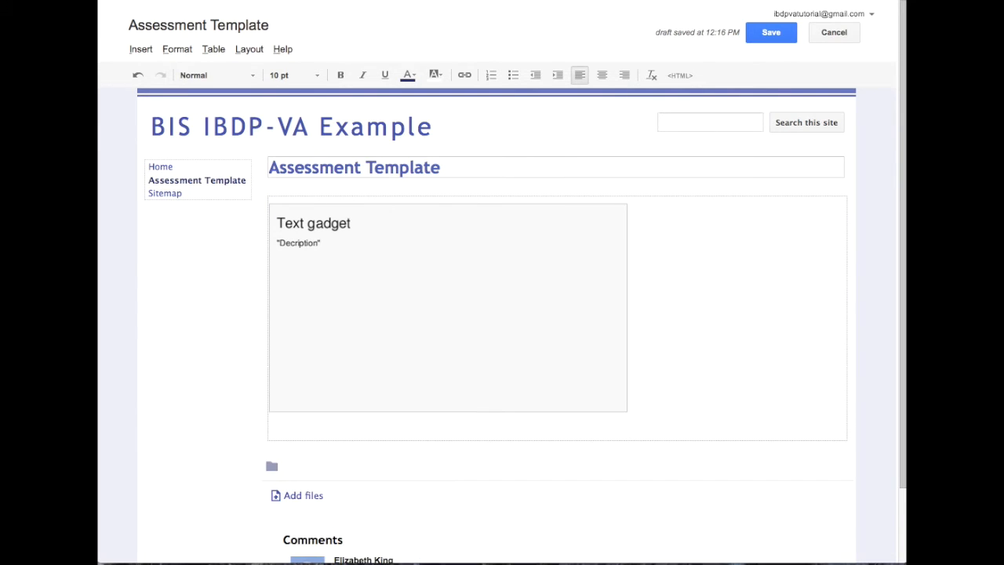
key(Return)
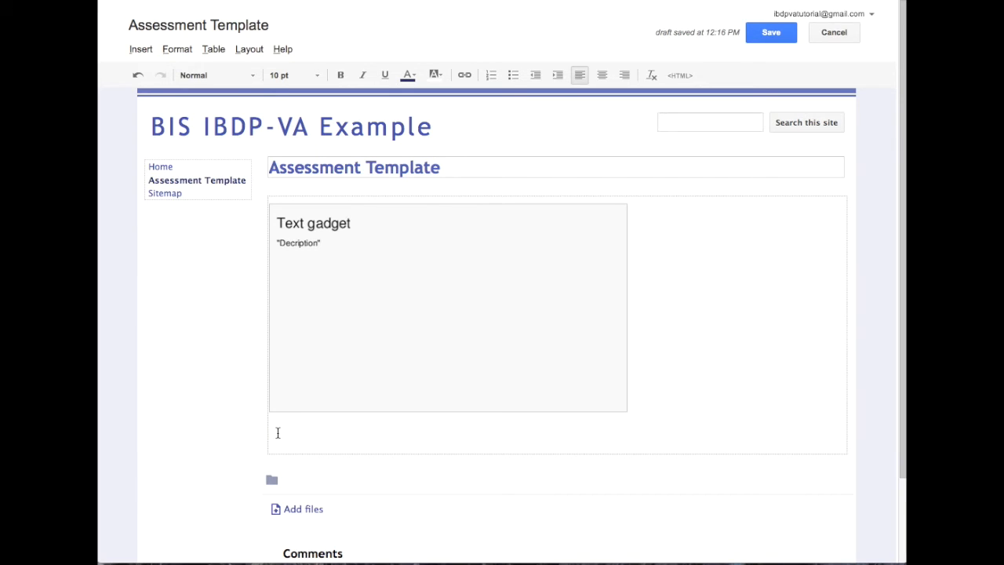
click(278, 433)
text(Professional Image of the Completed Artwork)
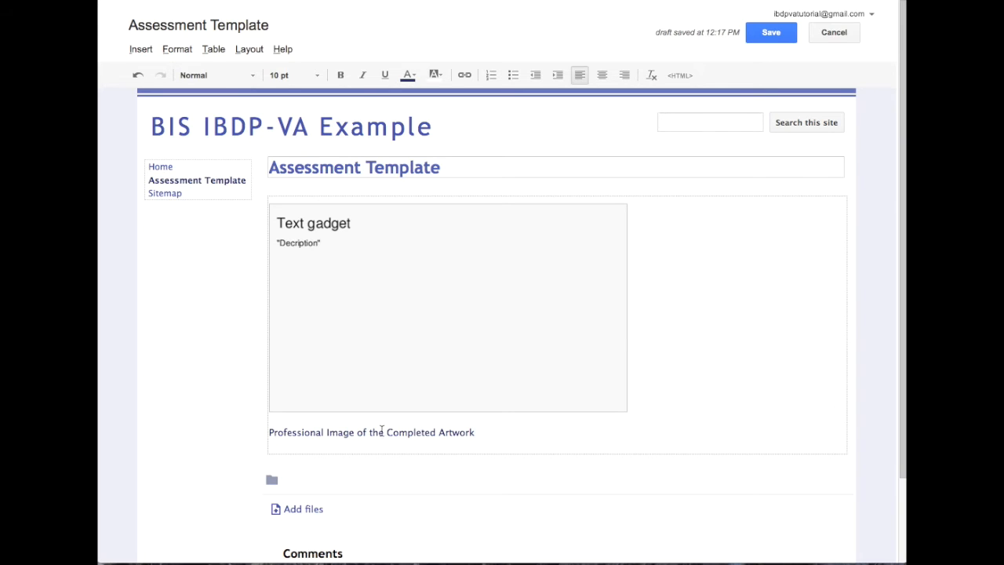
Format the "Professional Image of the Completed Artwork" line as 12 pt bold blue text.
drag(476, 432, 196, 431)
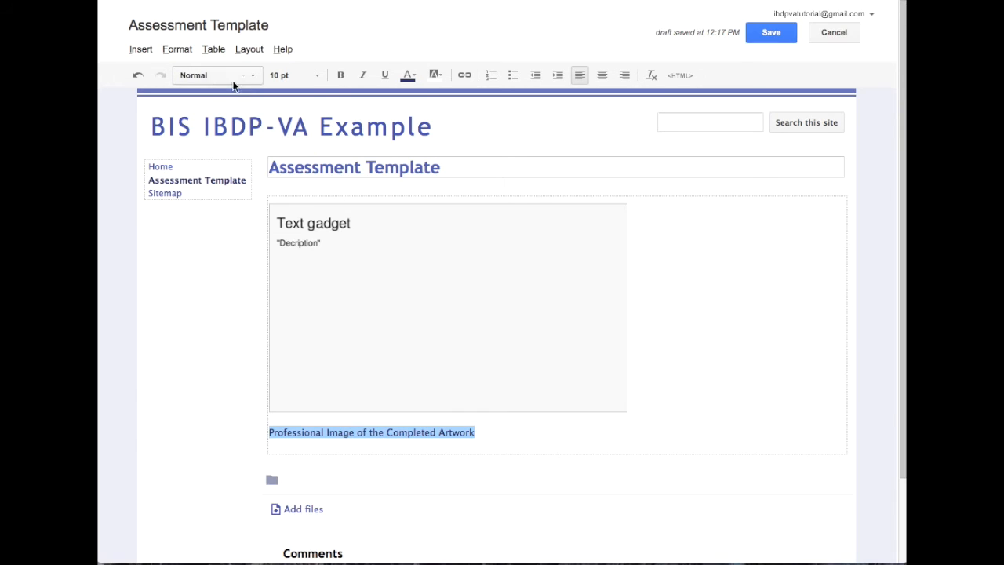
click(316, 78)
click(308, 134)
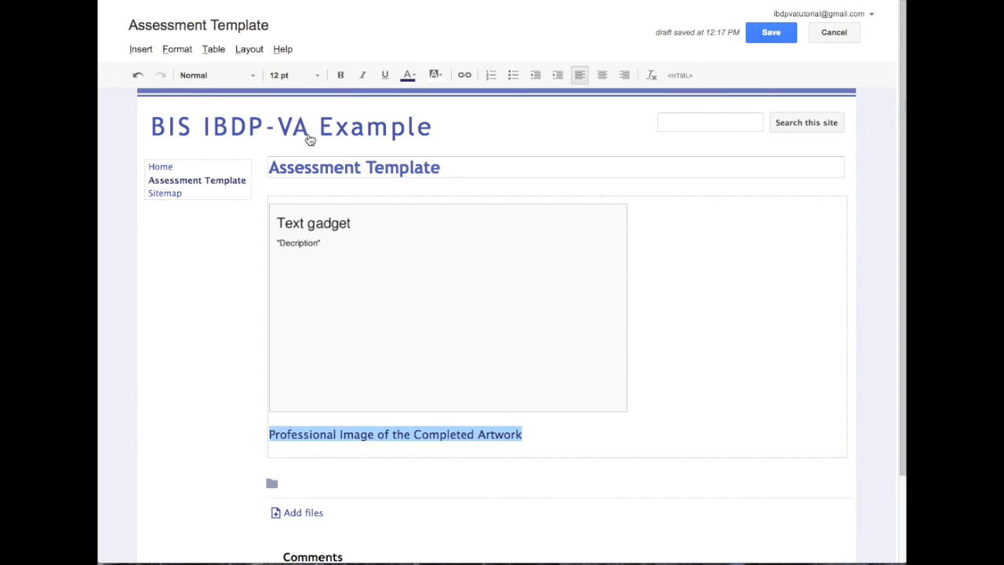
click(413, 77)
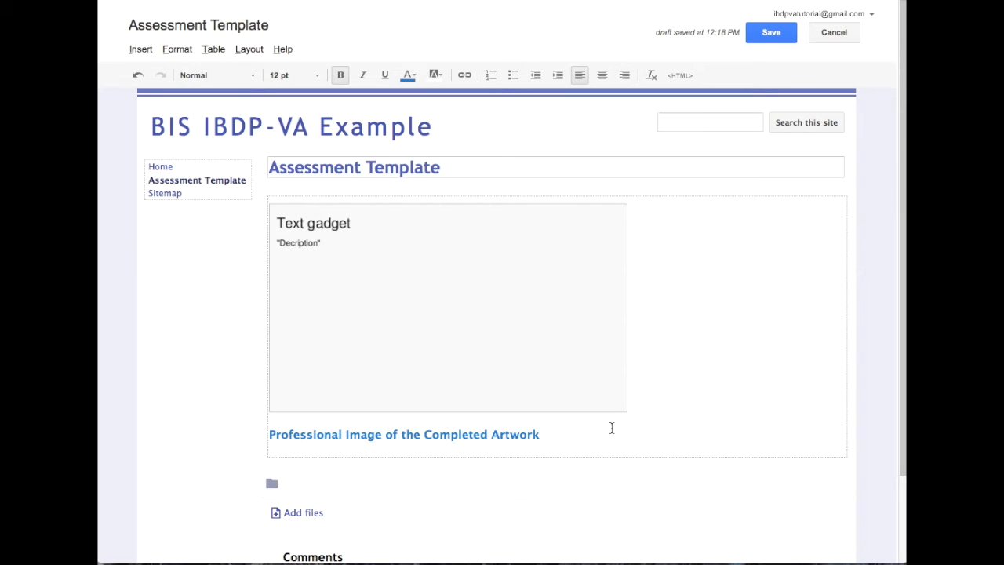
Start a second text box gadget below the artwork image heading and title it "Exhibition Text".
key(Return)
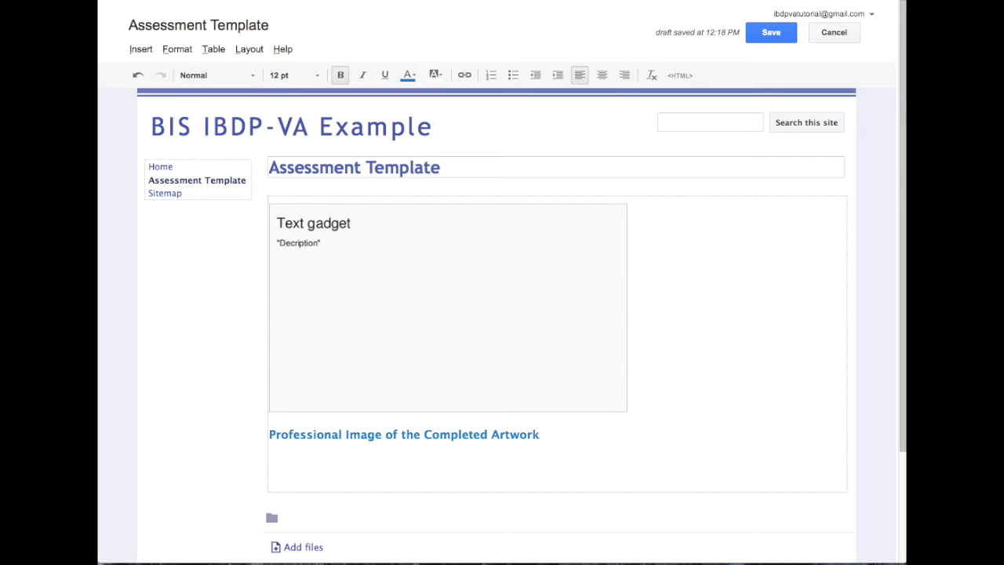
click(147, 52)
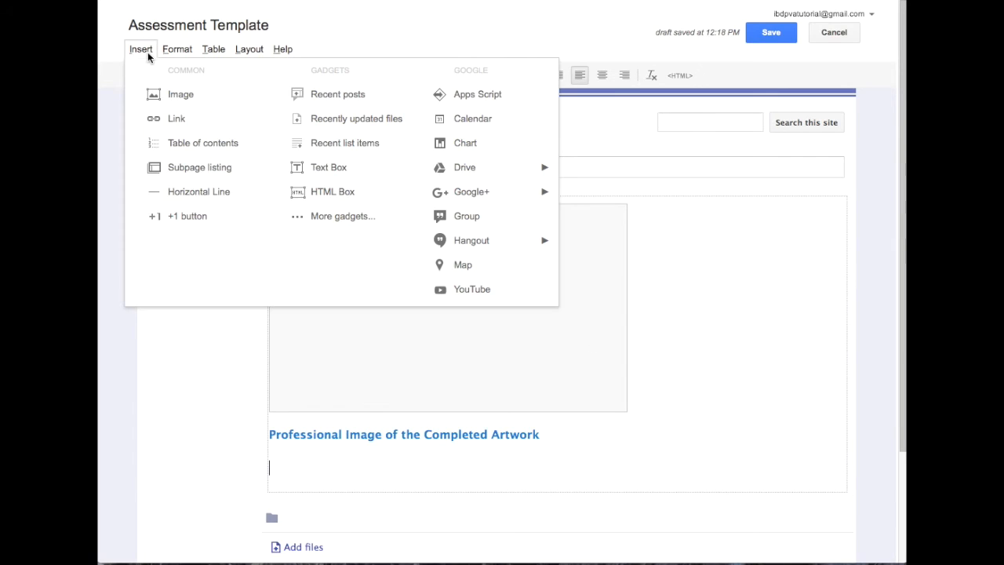
click(326, 171)
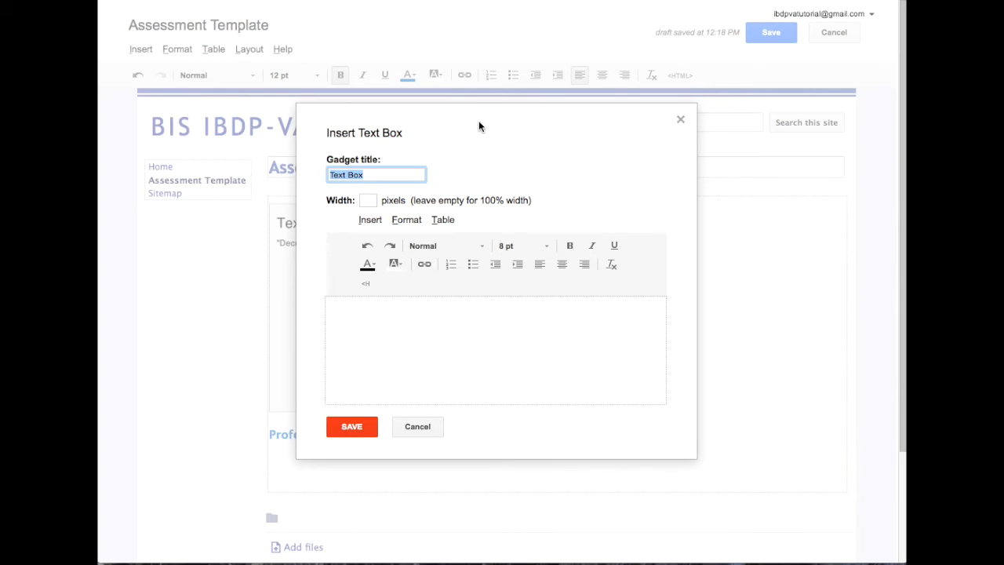
text(Exhibition Text)
Fill the box with "500 characters including title, media, dimensions and artistic intent", save it, and recheck its properties.
click(325, 306)
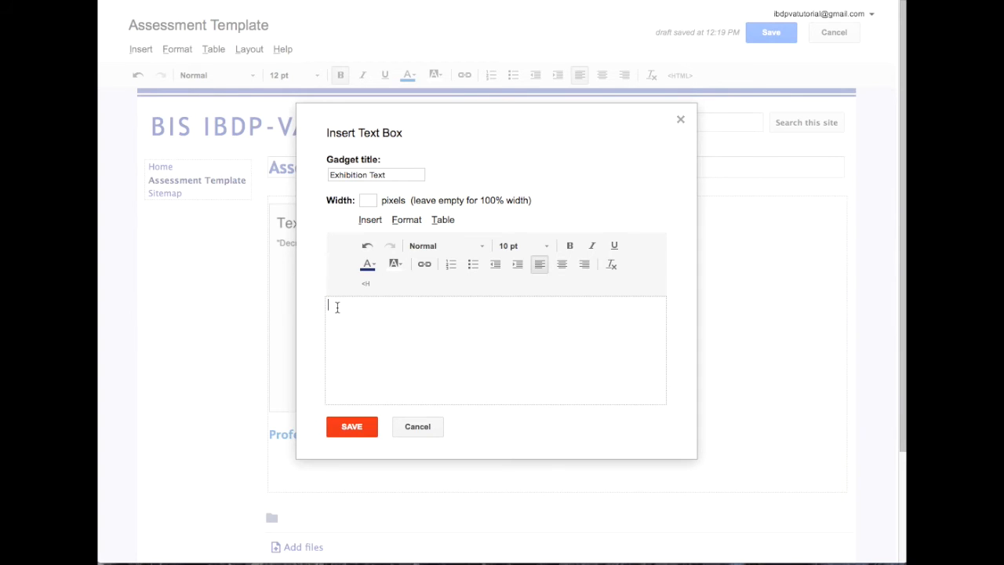
text(500 characters including title, media, dimensions and artistic intent)
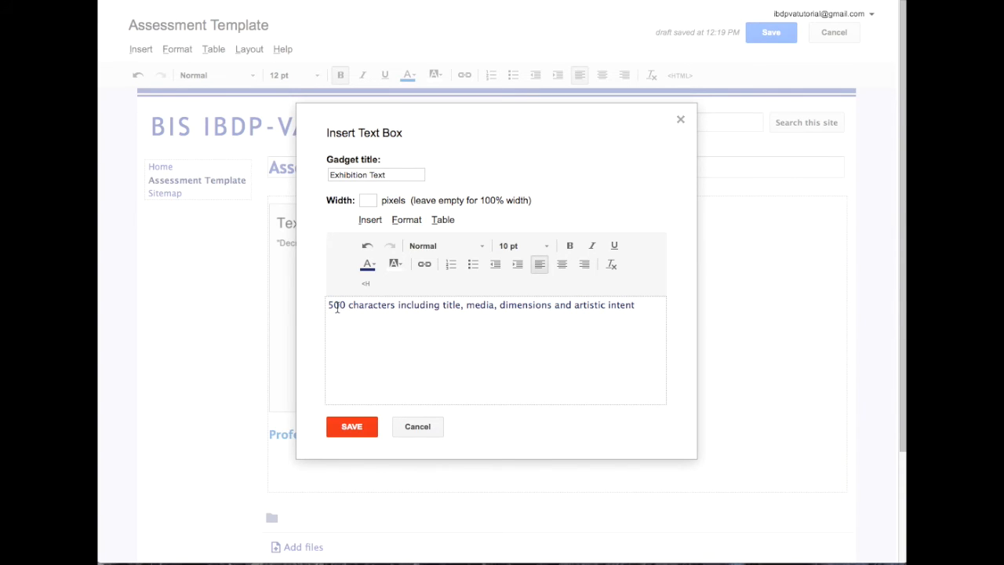
click(348, 427)
scroll(534, 359, down, 3)
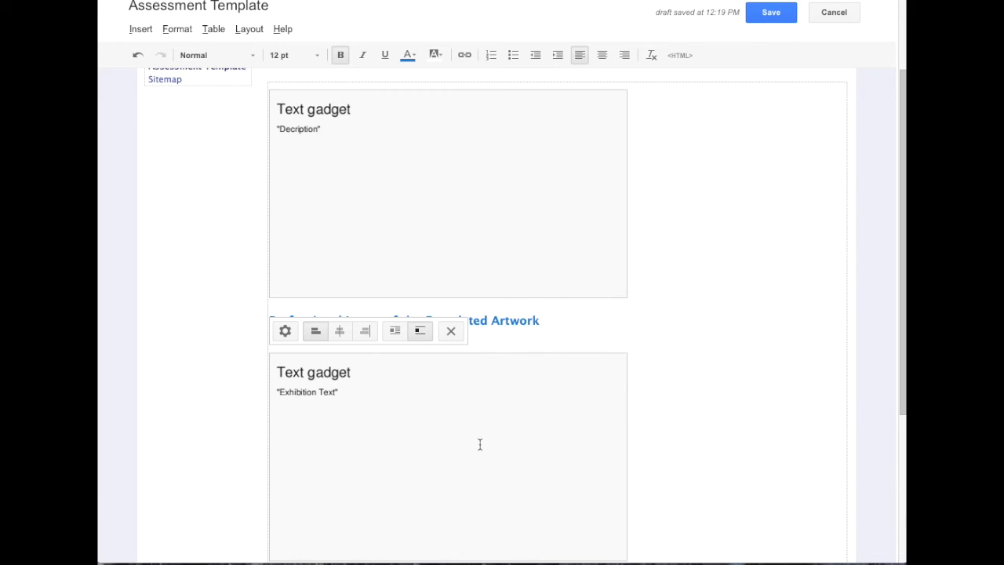
click(286, 335)
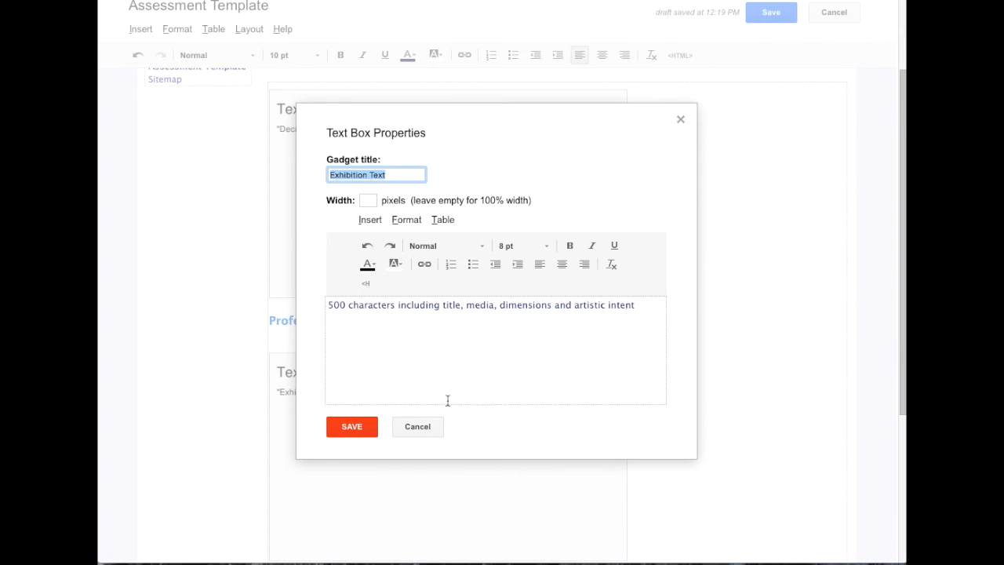
click(345, 433)
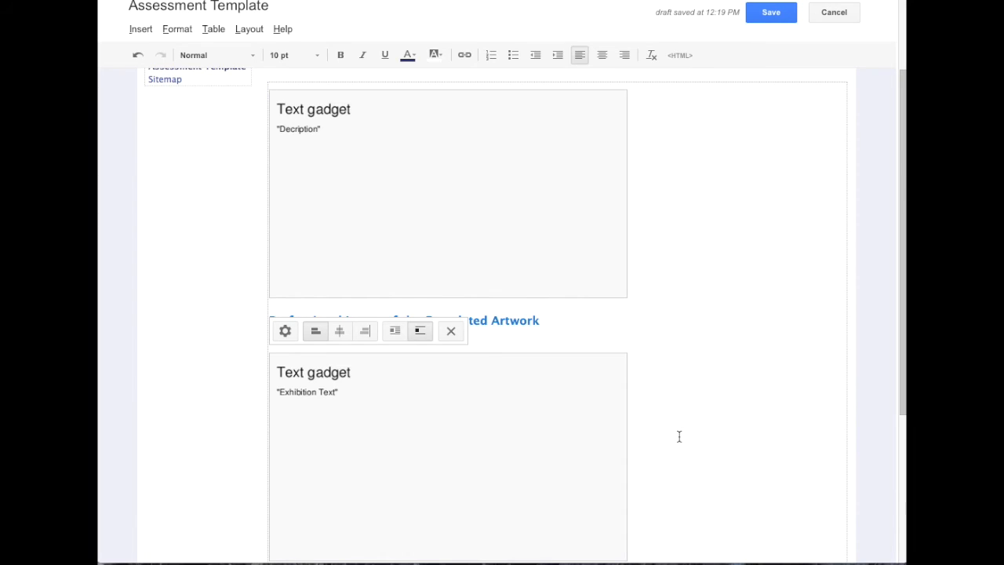
Add the bold orange 12 pt heading "Process Portfolio – Supporting Evidence" below the "Exhibition Text" box and save the page.
key(Return)
key(Return)
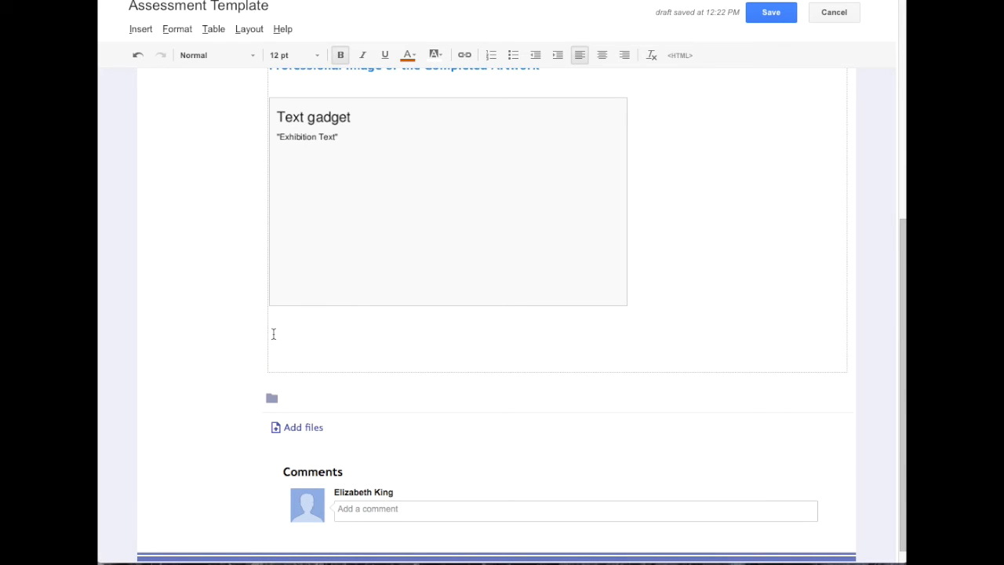
text(Process Portfolio – Supporting Evidence)
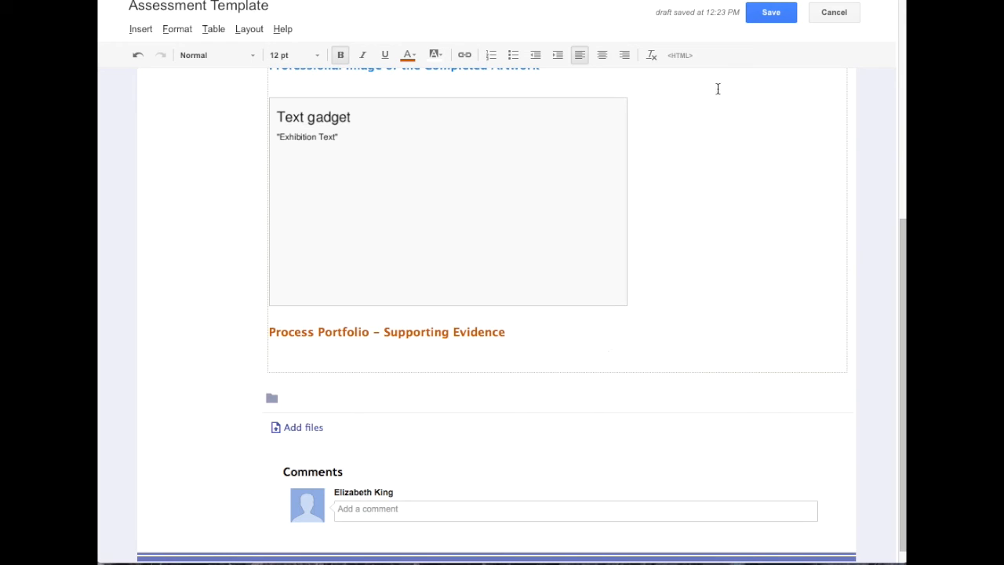
click(771, 13)
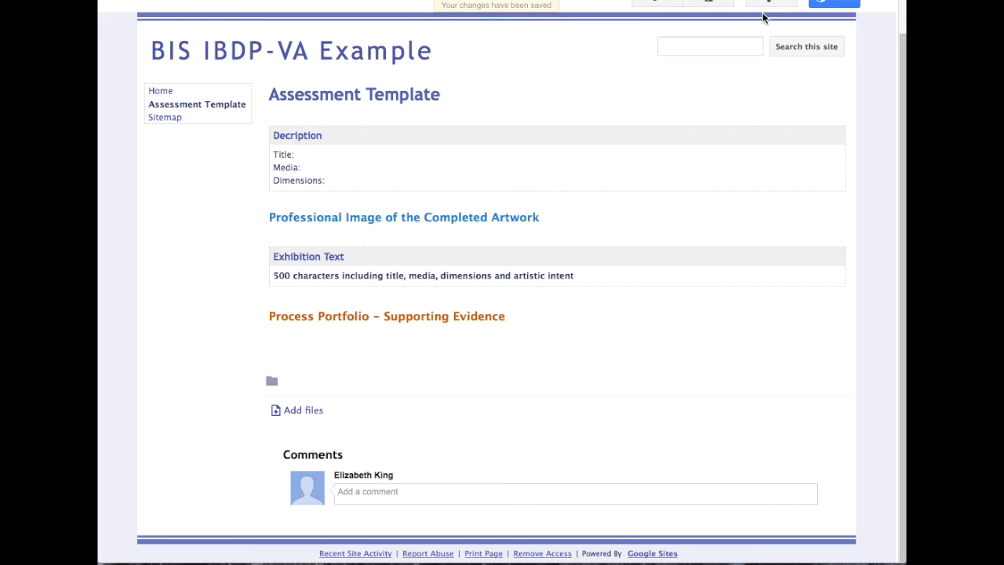
Save the page as a page template named "Assessment Template" with the description "IBDP-VA assessment page", keeping the top-level default location.
scroll(730, 201, up, 1)
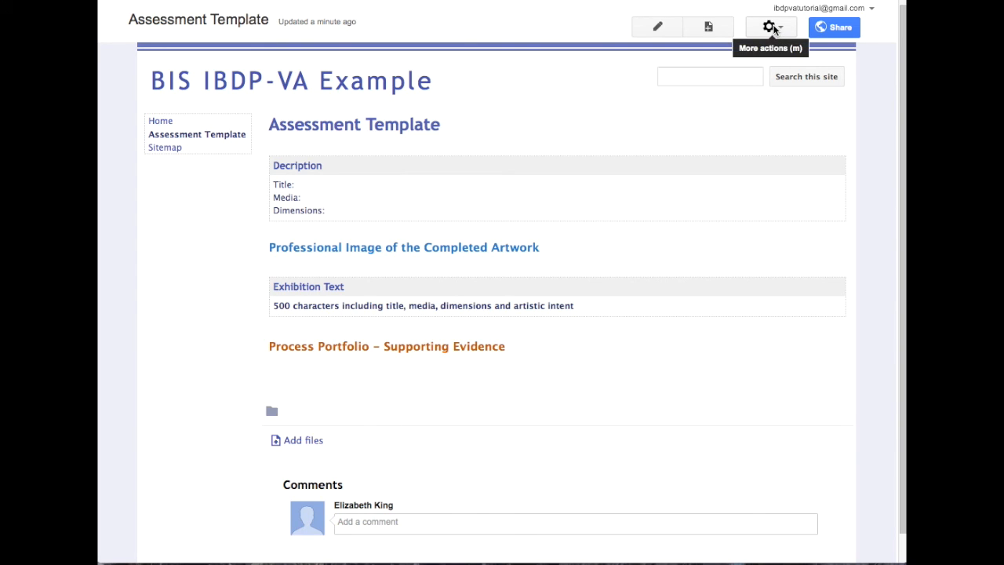
click(770, 28)
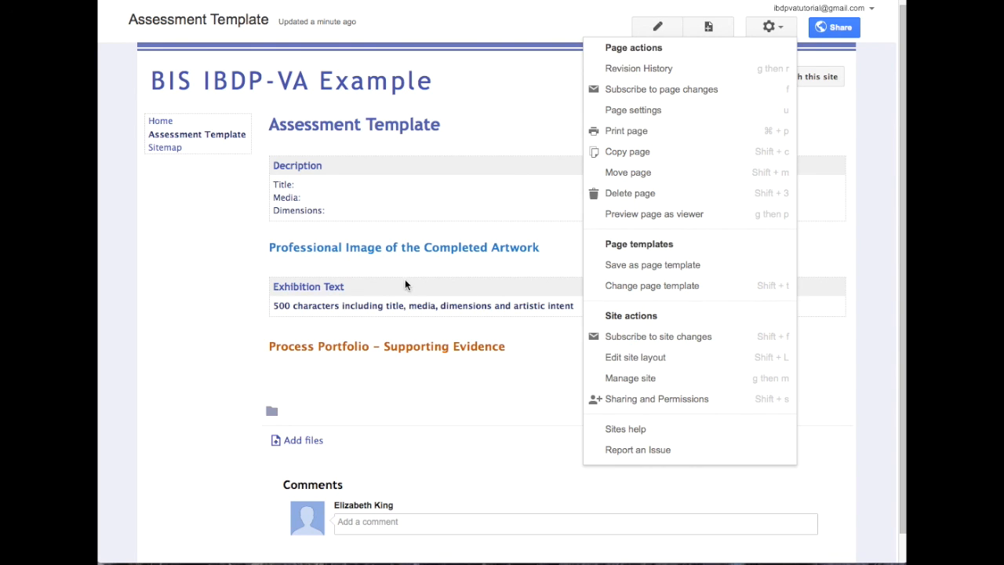
click(634, 267)
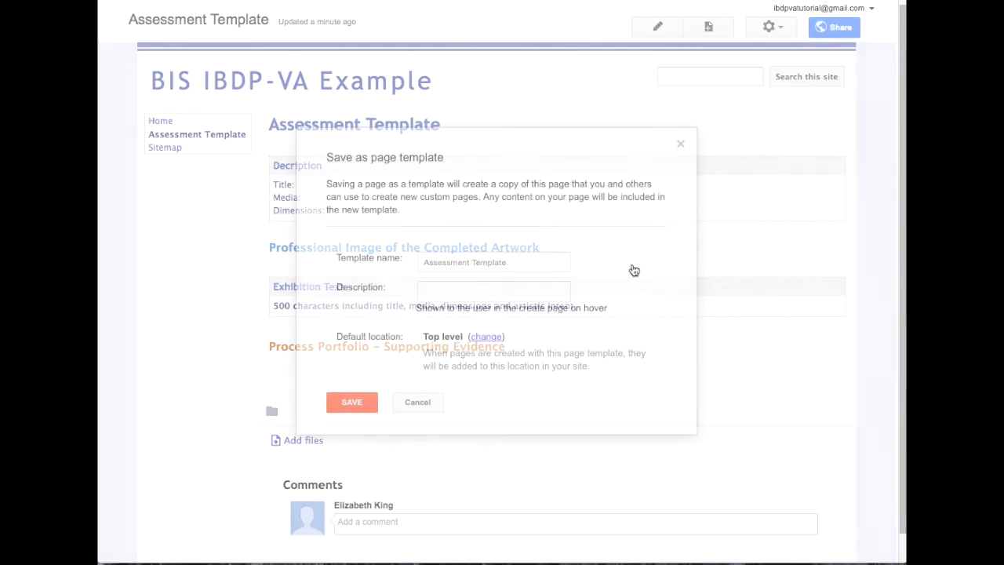
click(493, 295)
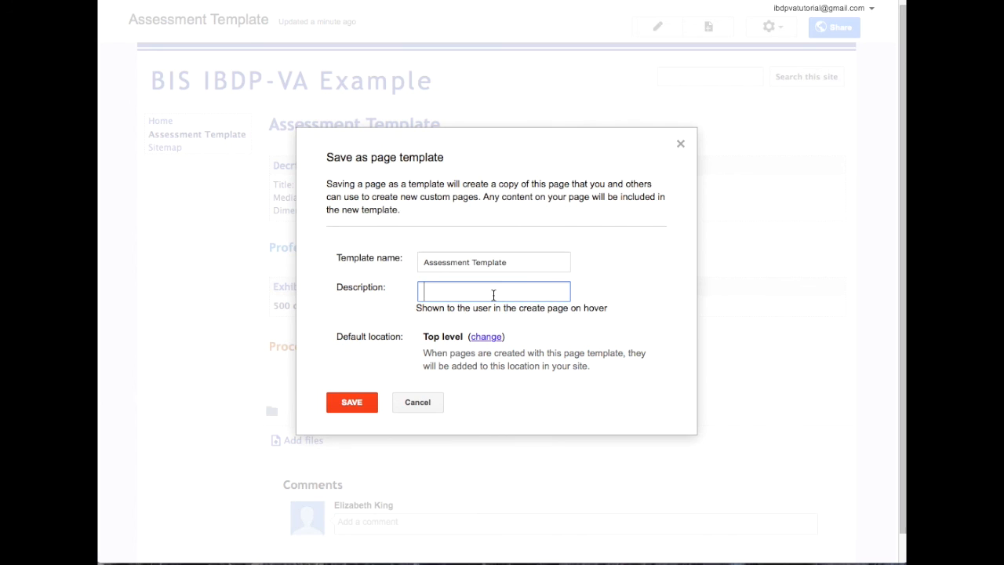
text(IBDP-VA assessment page)
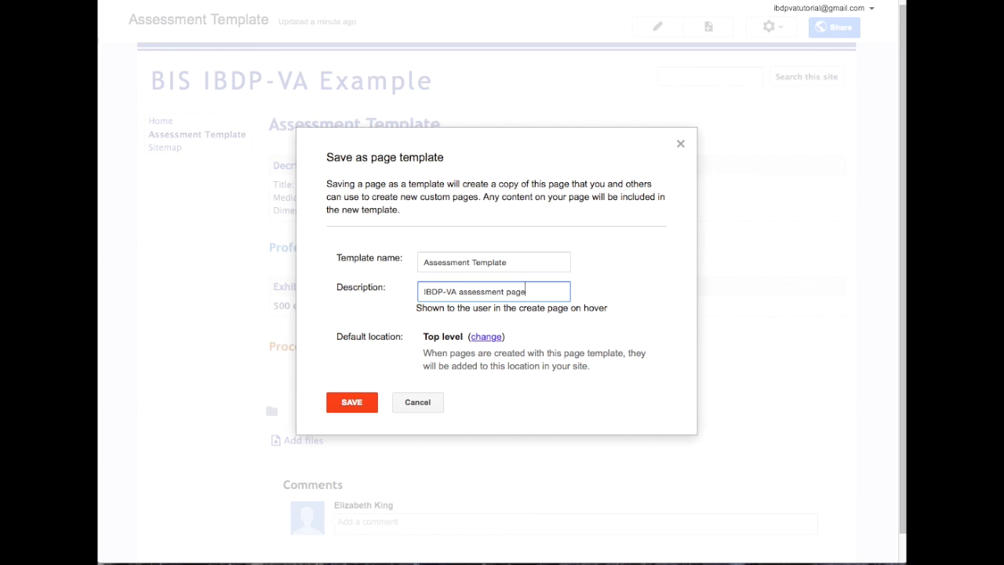
click(356, 402)
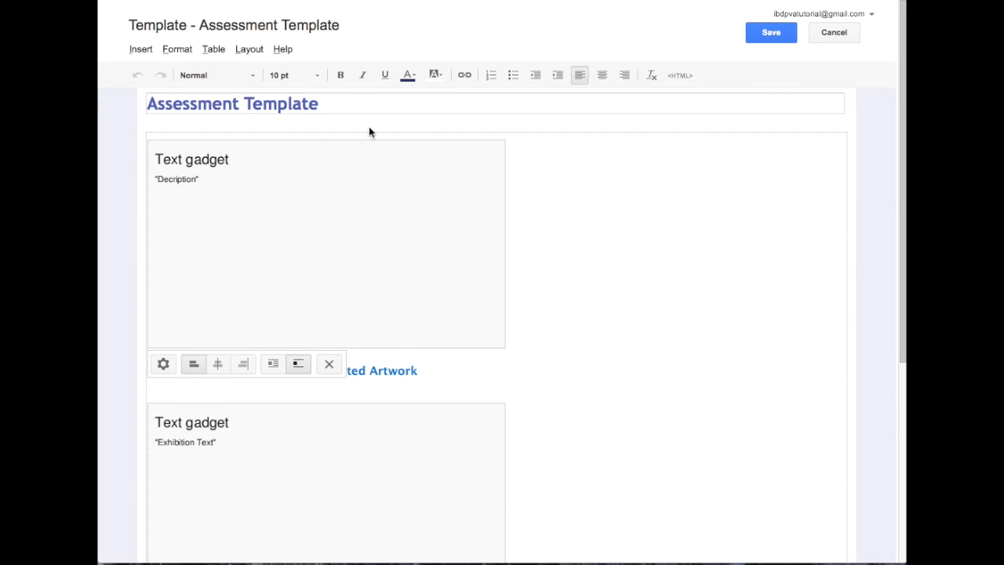
Review the properties of the "Decription" text box in the template and save them without edits.
drag(368, 99, 99, 99)
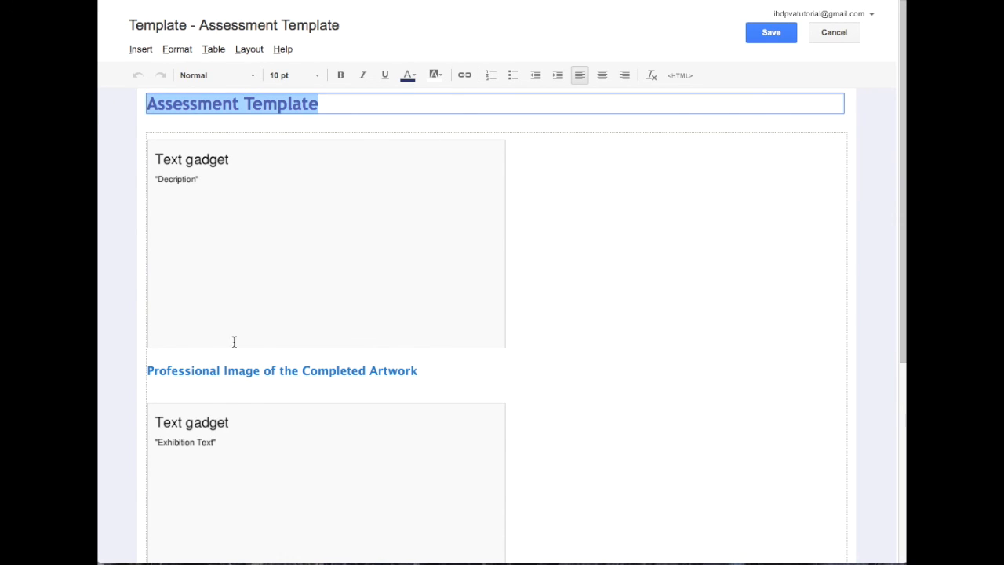
click(359, 274)
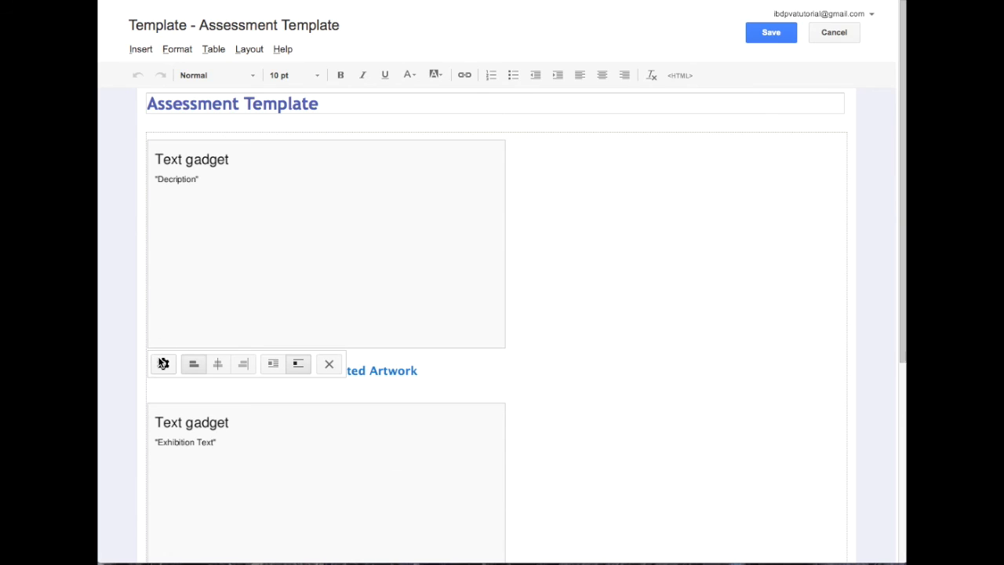
click(161, 363)
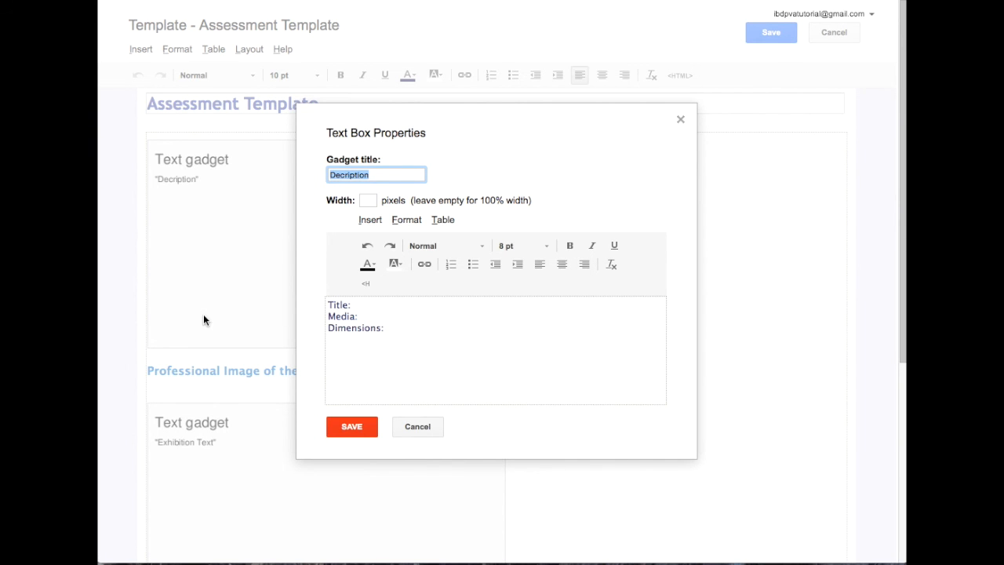
click(350, 428)
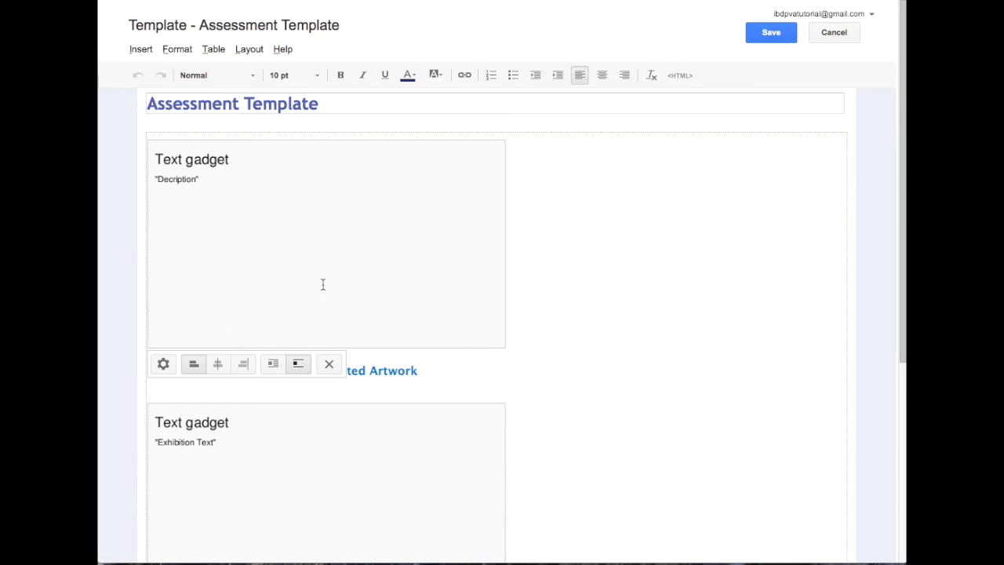